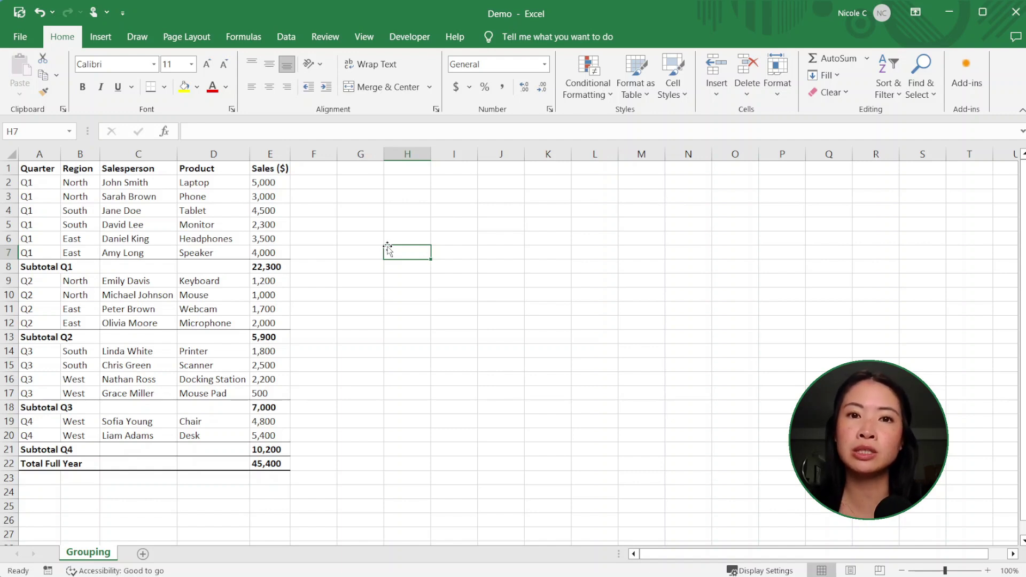
pyautogui.click(376, 224)
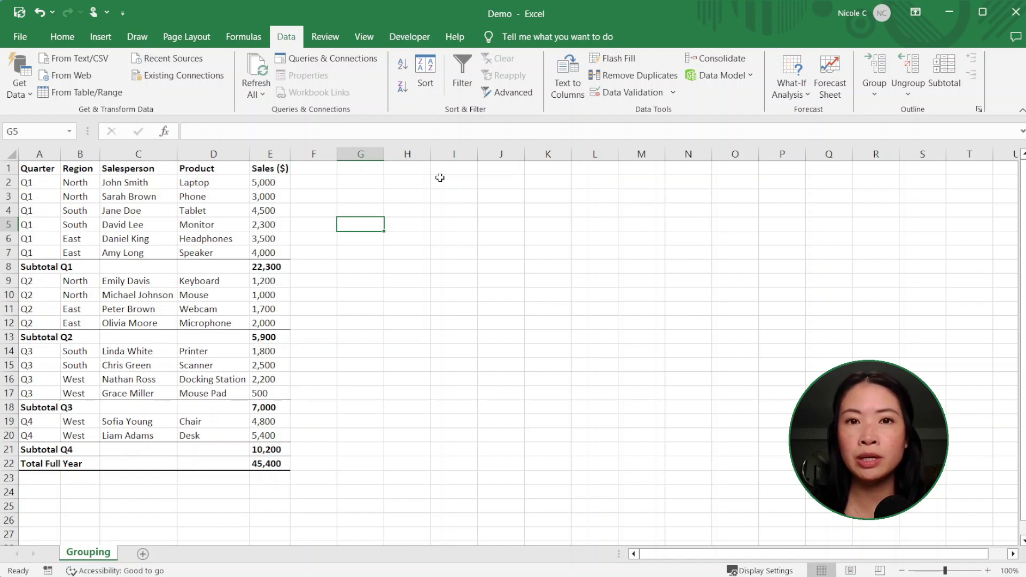
pyautogui.click(80, 182)
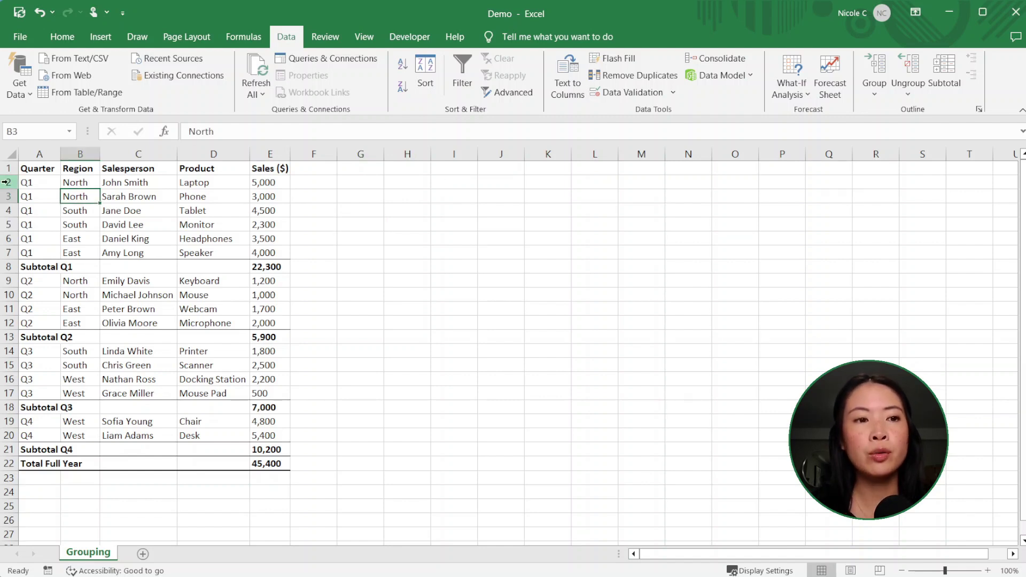
pyautogui.moveTo(9, 182); pyautogui.dragTo(12, 435)
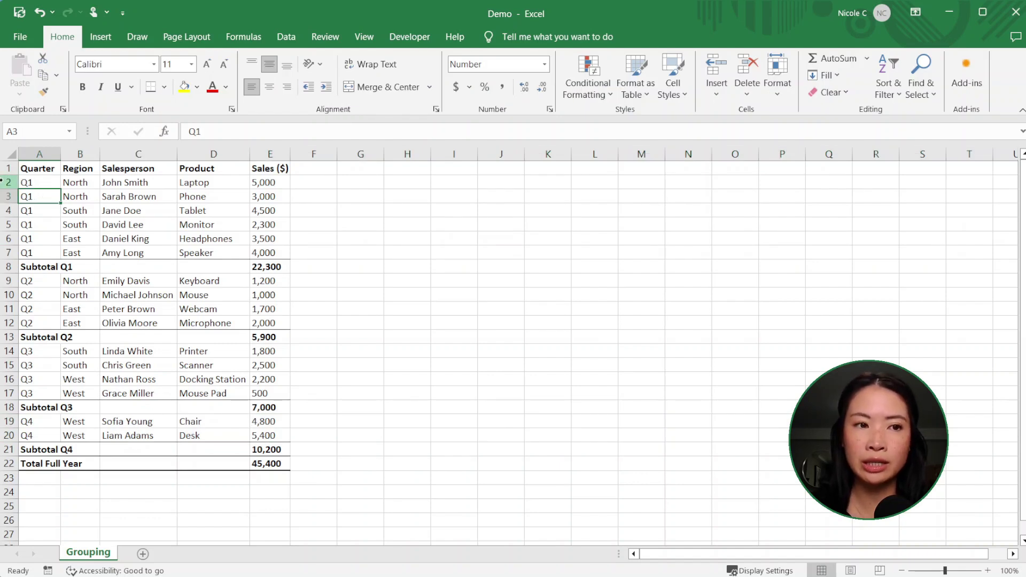
# - Group rows 2 to 7, which hold the Q1 entries, and undo that grouping
pyautogui.moveTo(4, 181); pyautogui.dragTo(22, 257)
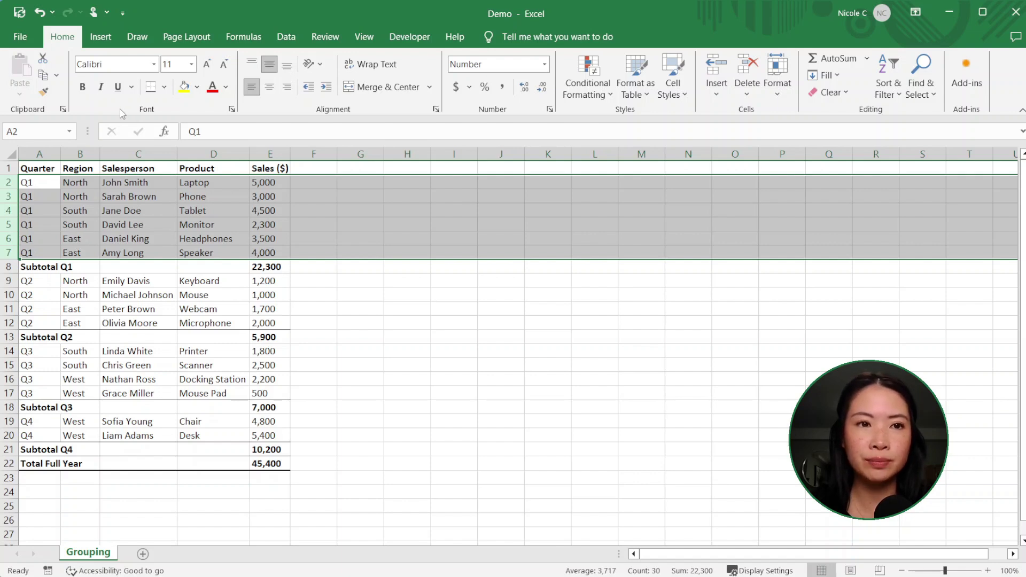
pyautogui.click(293, 40)
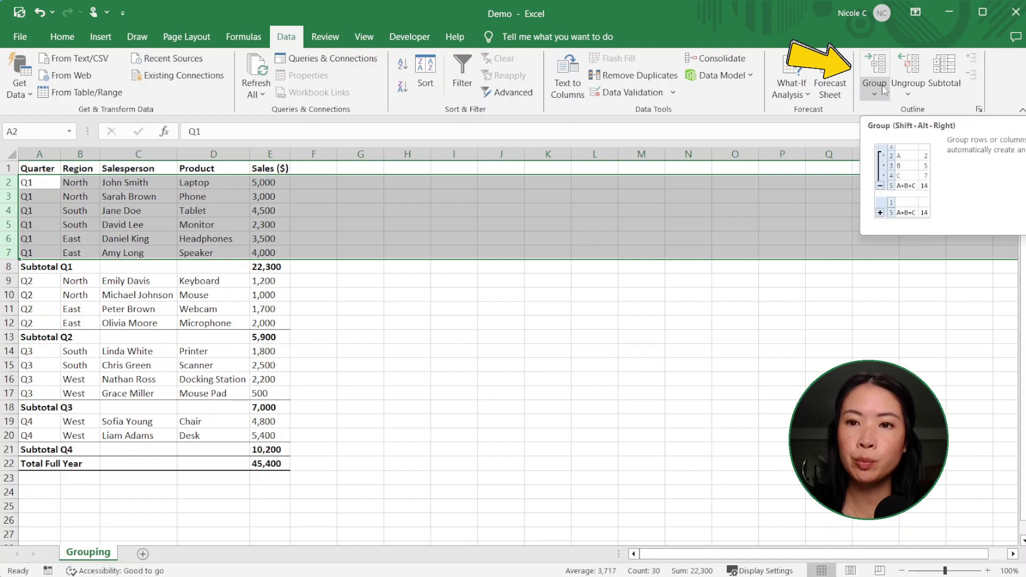
pyautogui.click(883, 71)
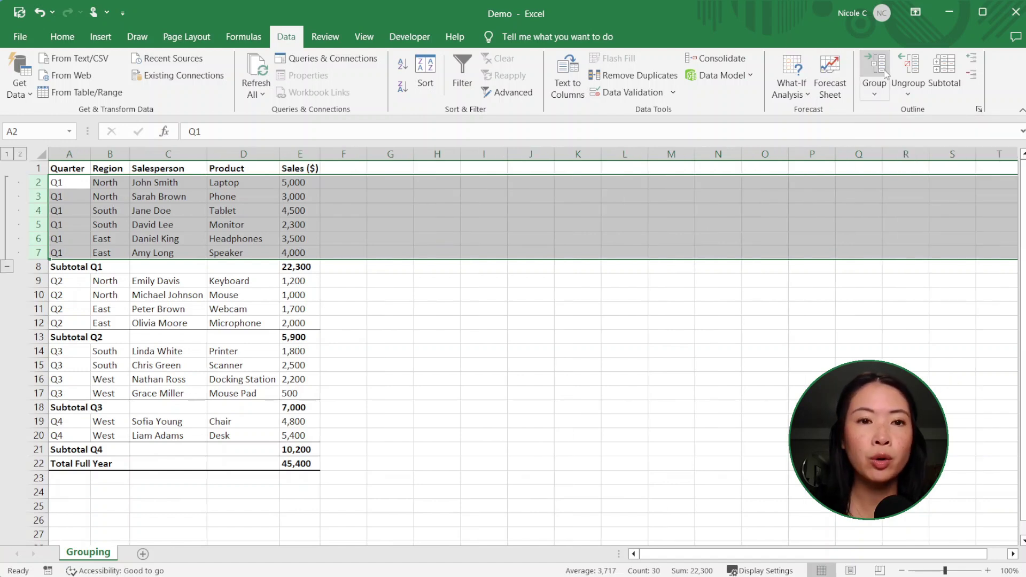
pyautogui.hotkey('ctrl', 'z')
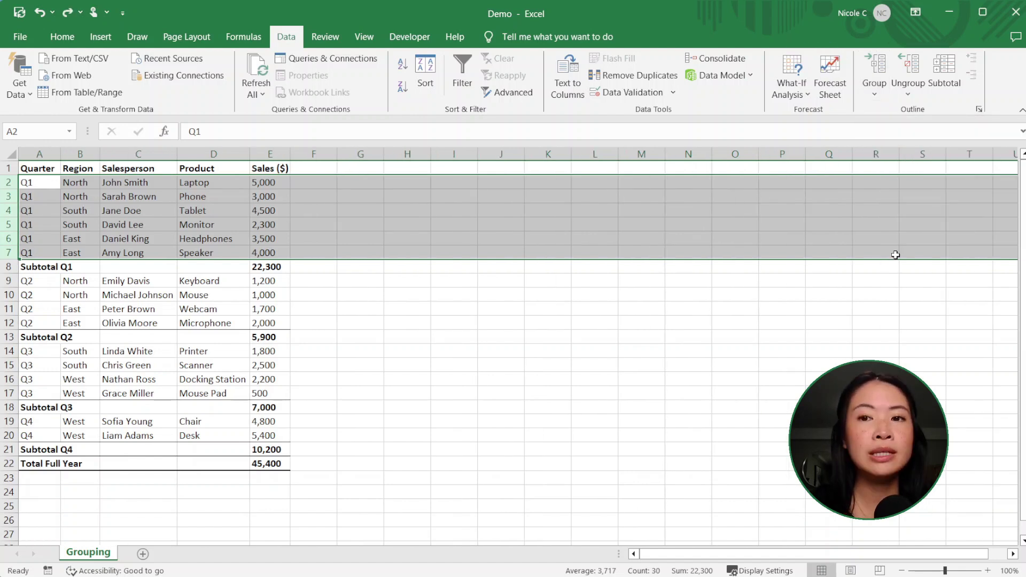
# - Apply Auto Outline to the sales table so rows are grouped by their quarterly subtotals and full-year total
pyautogui.click(876, 97)
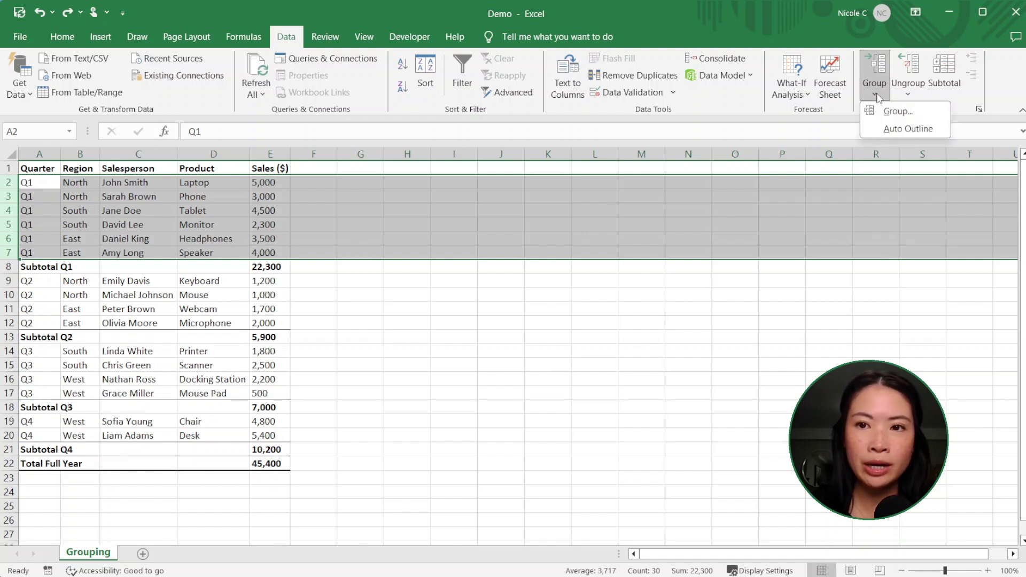
pyautogui.click(782, 196)
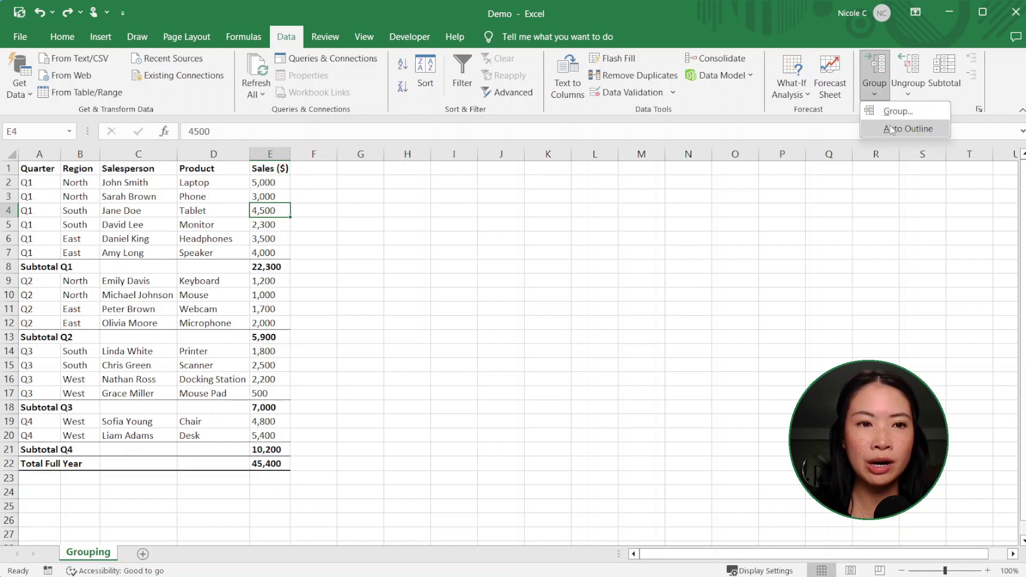
pyautogui.click(881, 128)
pyautogui.hotkey('ctrl', 'z')
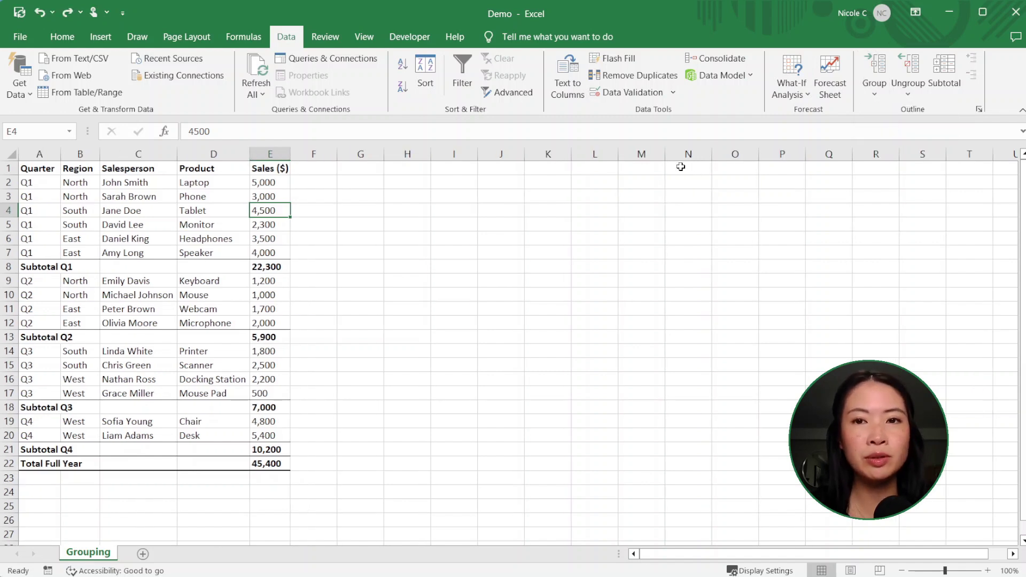
pyautogui.click(874, 91)
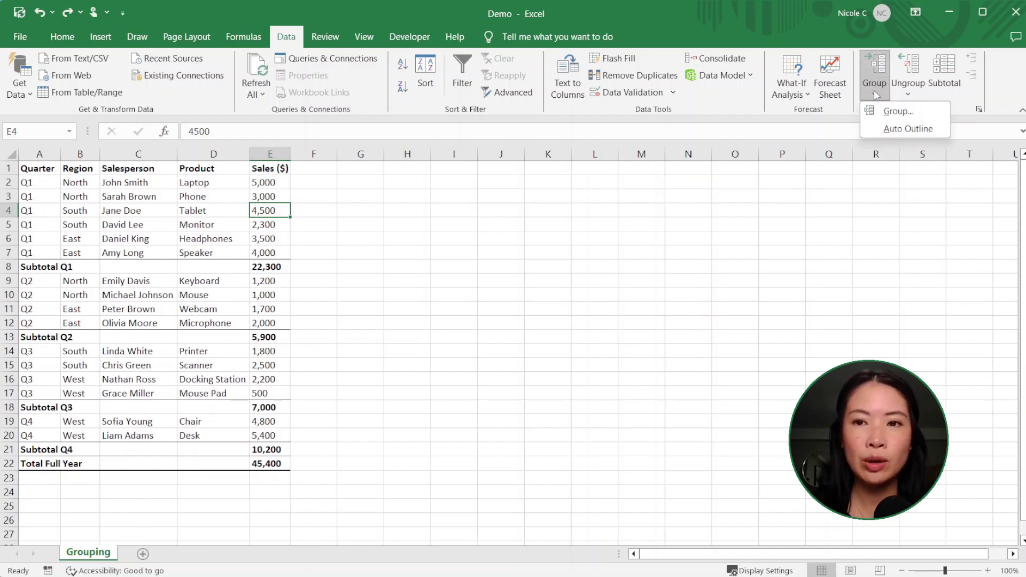
pyautogui.click(890, 129)
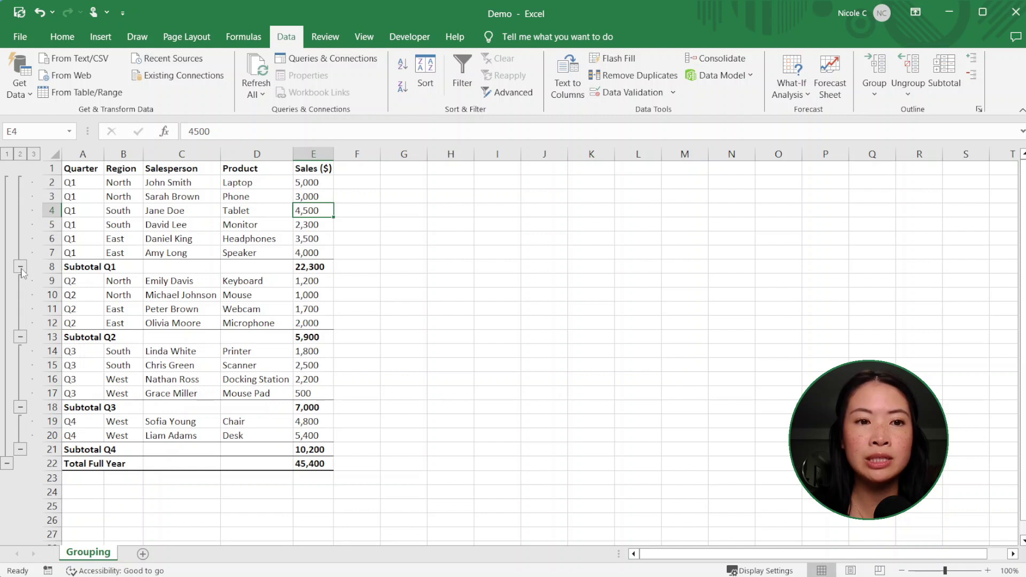
# - Collapse the Q1, Q2, Q3 and Q4 row groups one by one, and collapse the full-year group
pyautogui.click(20, 266)
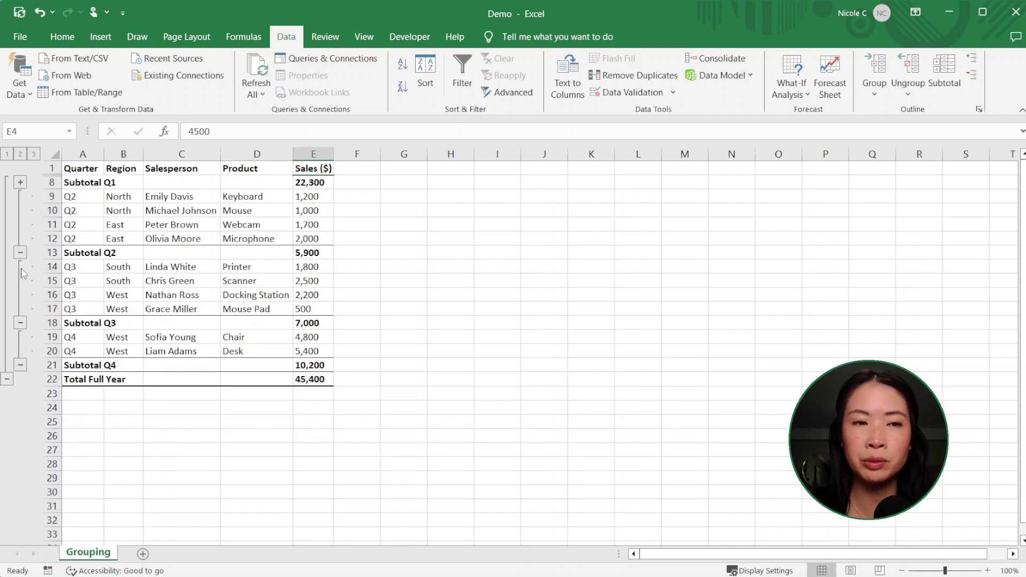
pyautogui.click(20, 252)
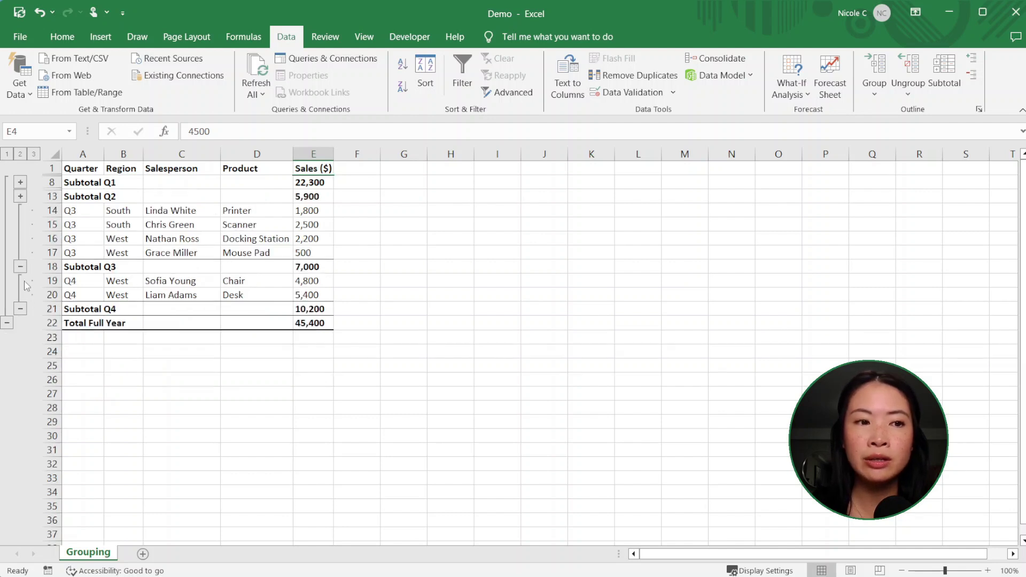
pyautogui.click(21, 266)
pyautogui.click(20, 253)
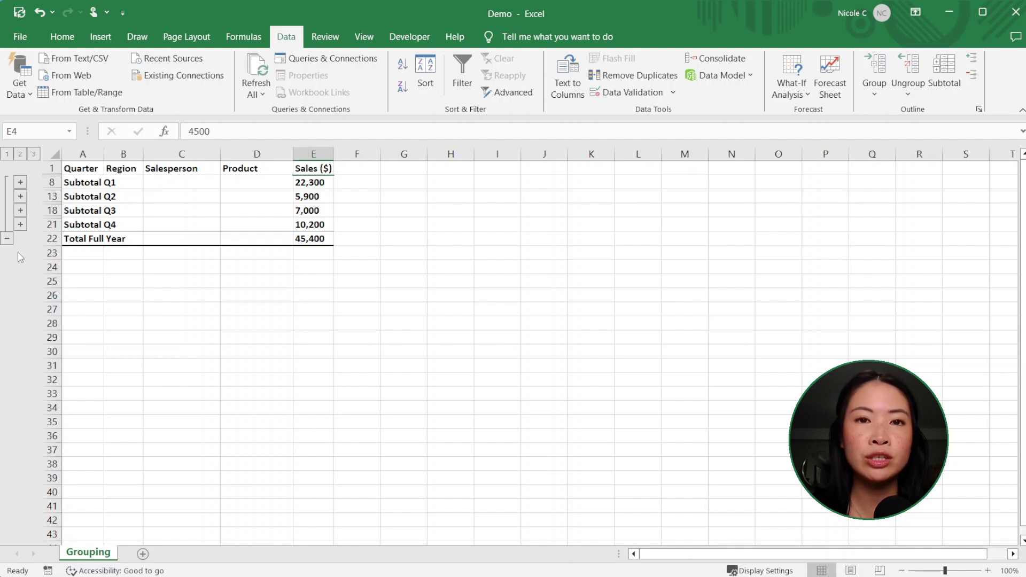
pyautogui.click(7, 238)
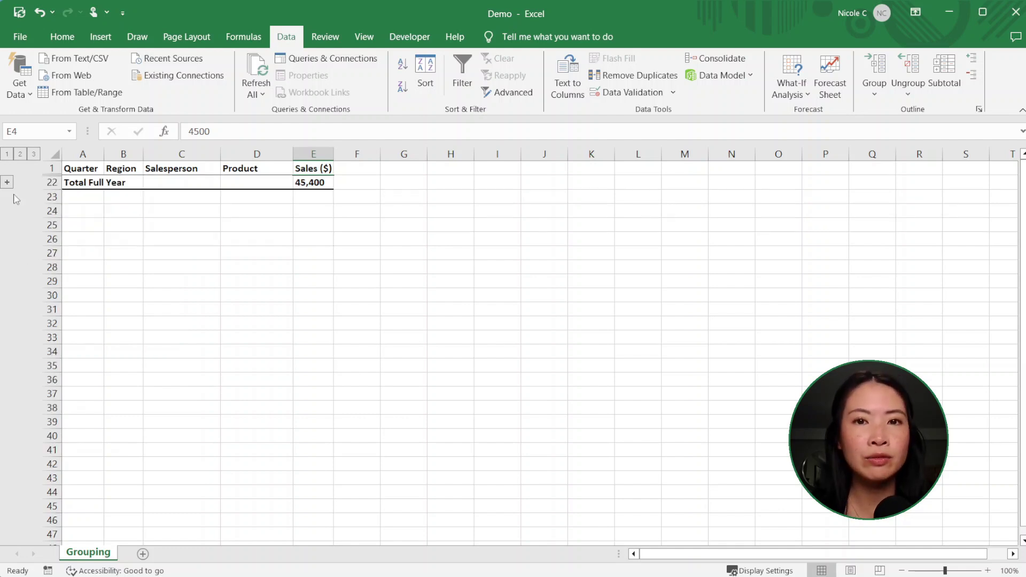
# - Expand the full-year group and each of the four quarterly groups beneath it
pyautogui.click(7, 184)
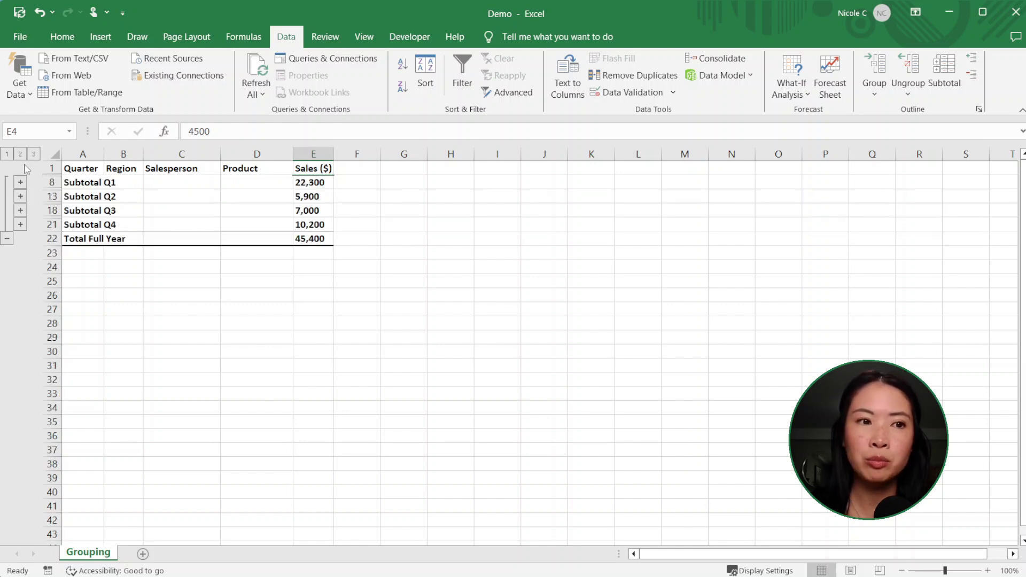
pyautogui.click(21, 182)
pyautogui.click(22, 281)
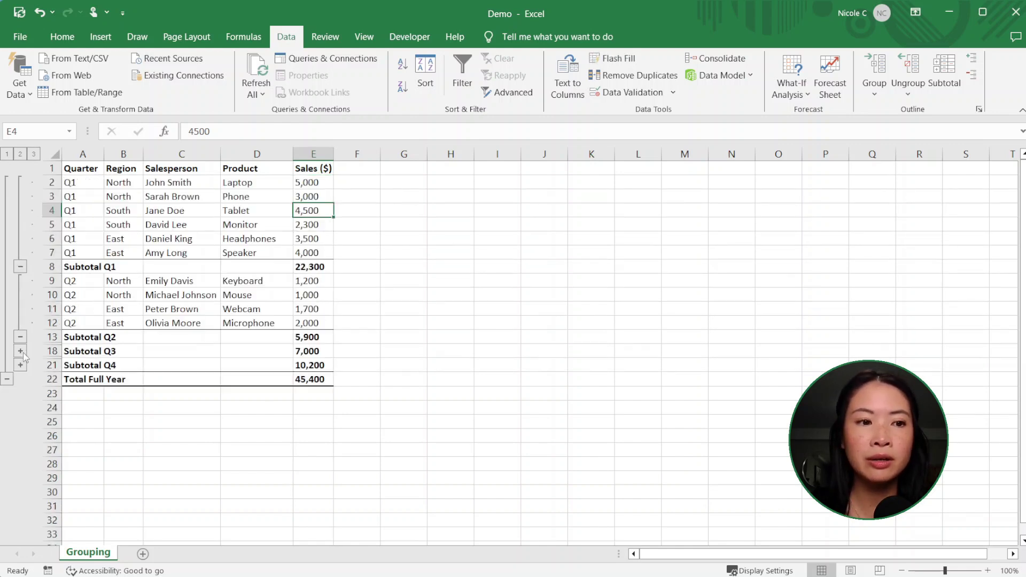
pyautogui.click(21, 351)
pyautogui.click(21, 420)
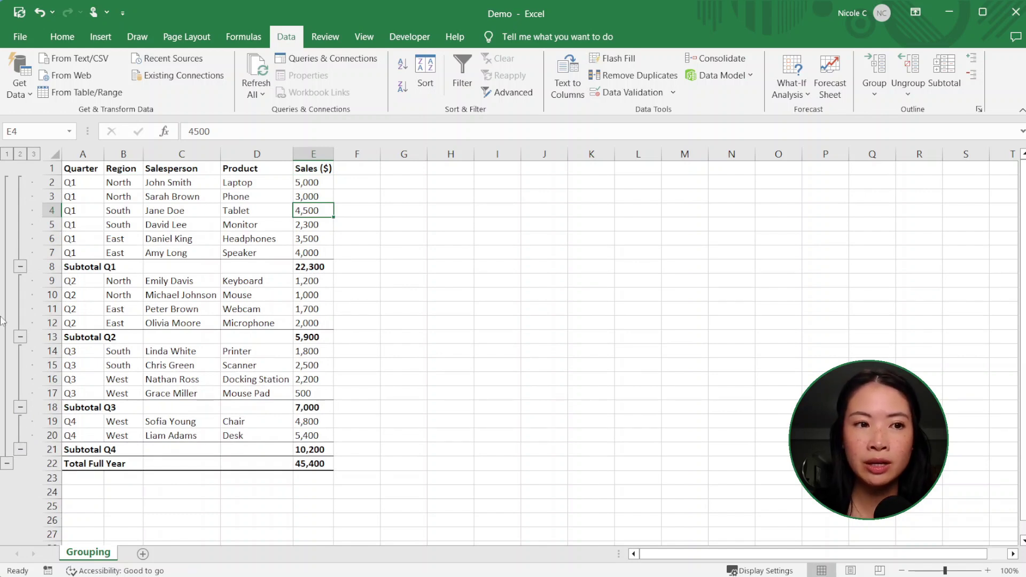
# - Switch the whole outline through level 1, level 2 and level 3 in turn
pyautogui.click(6, 155)
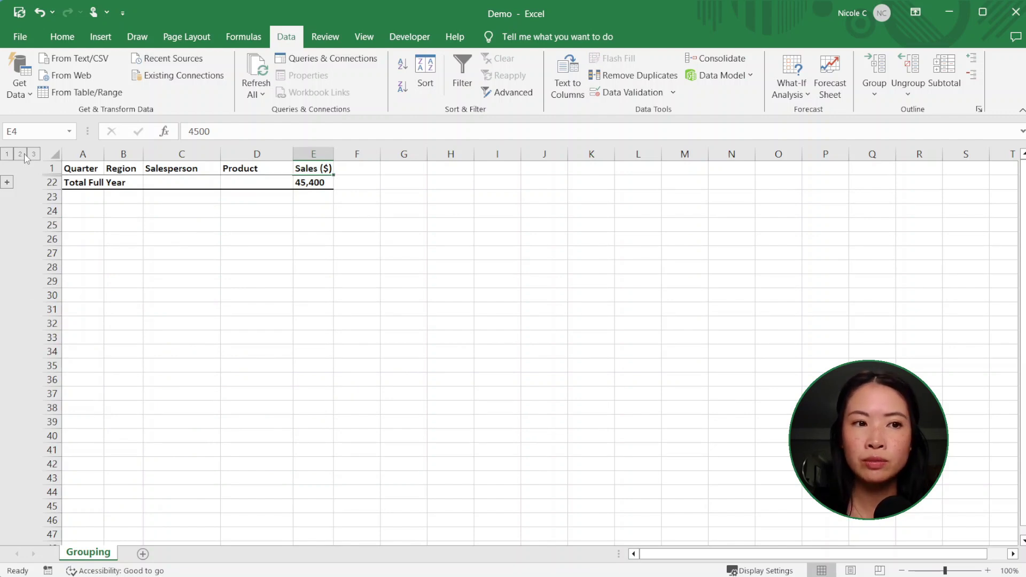
pyautogui.click(21, 154)
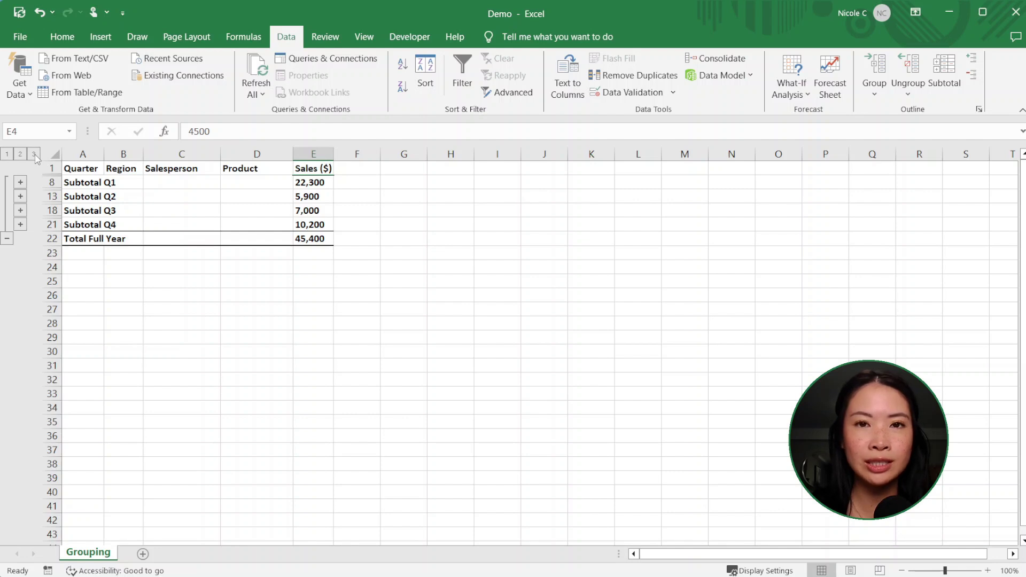
pyautogui.click(34, 155)
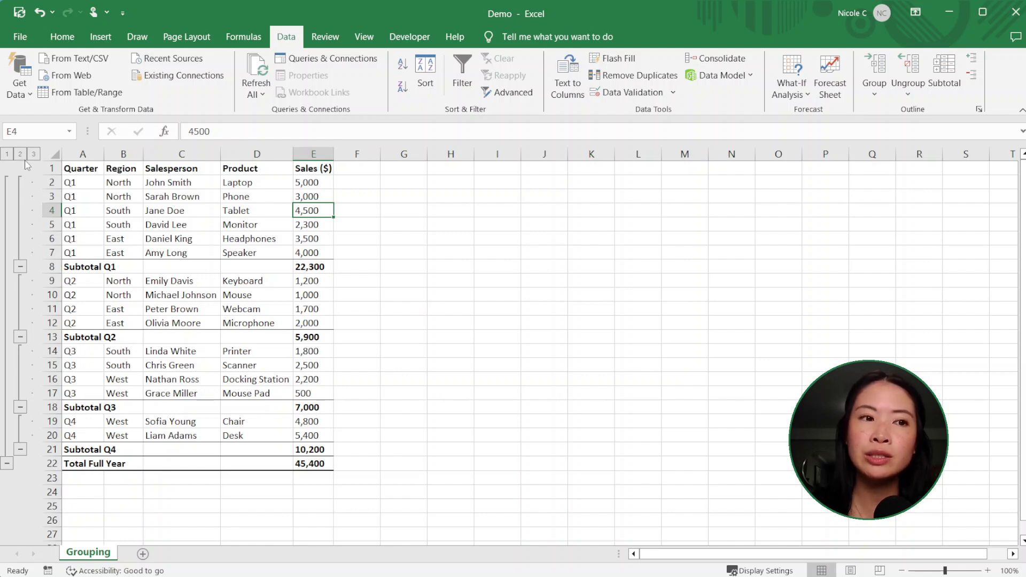
# - Clear the outline from the sales table
pyautogui.click(357, 180)
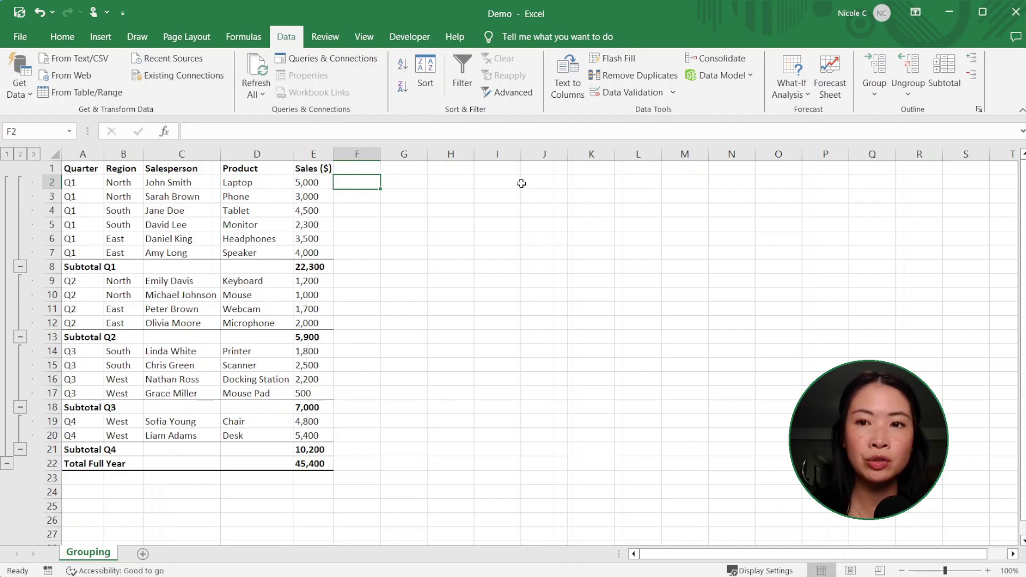
pyautogui.click(908, 92)
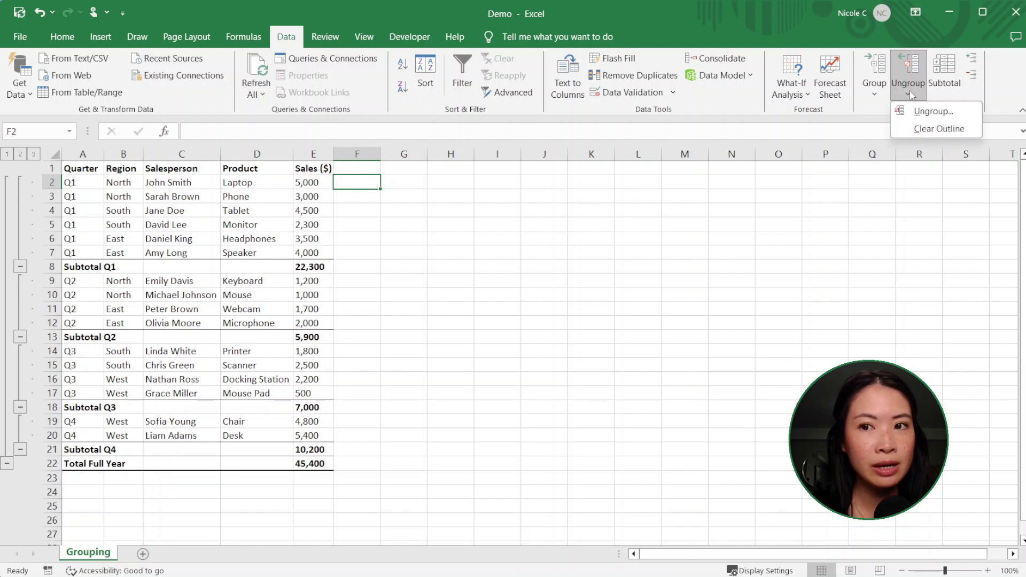
pyautogui.click(922, 130)
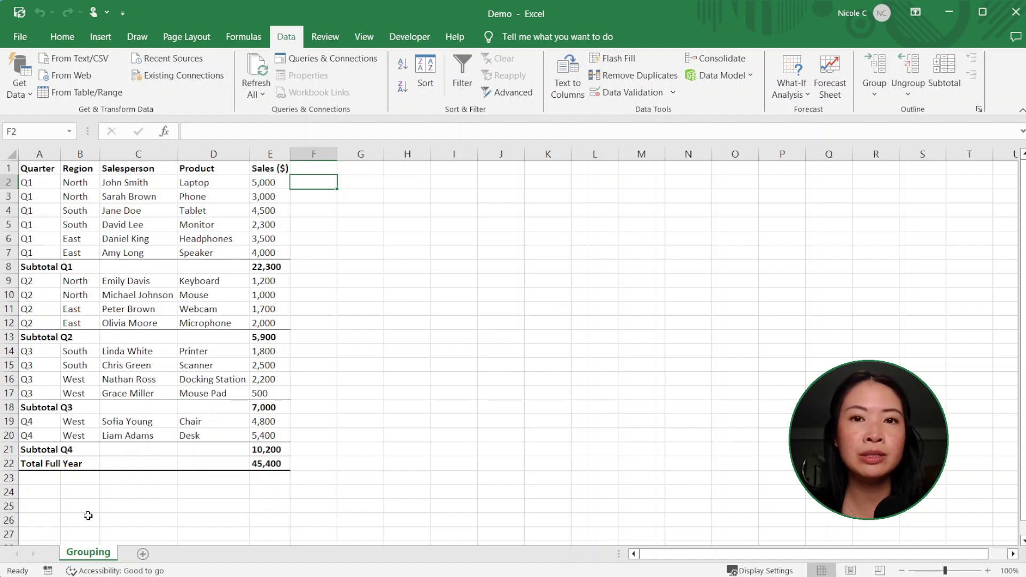
# - Group each quarter's entry rows separately: rows 2 to 7, 9 to 12, 14 to 17 and 19 to 20
pyautogui.click(75, 196)
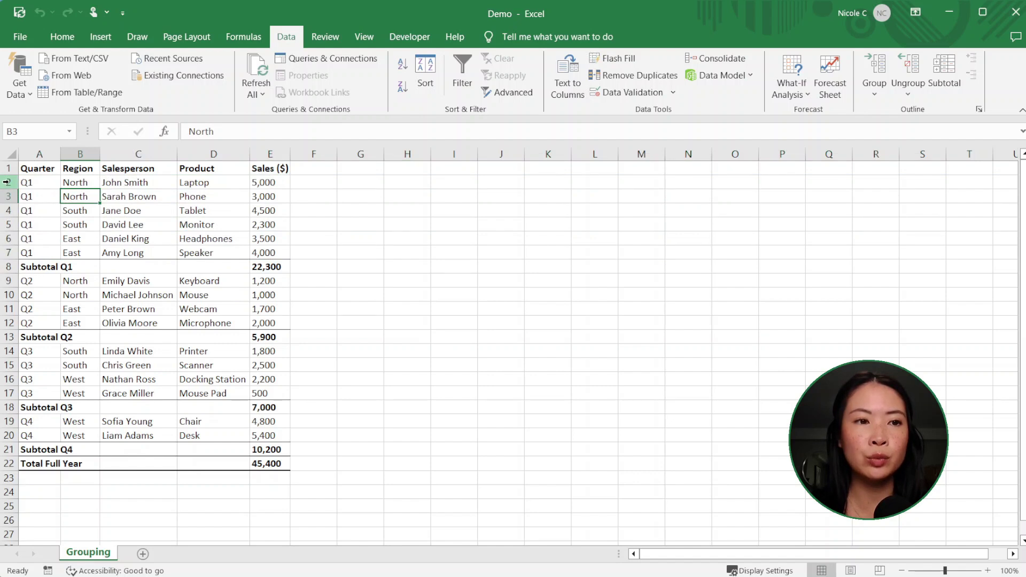
pyautogui.moveTo(6, 182); pyautogui.dragTo(6, 253)
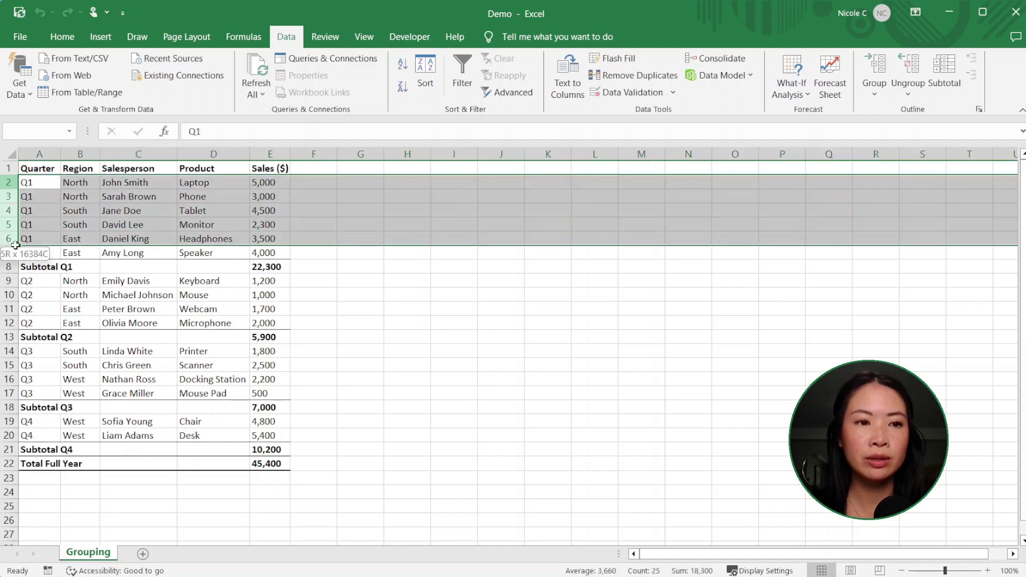
pyautogui.click(884, 72)
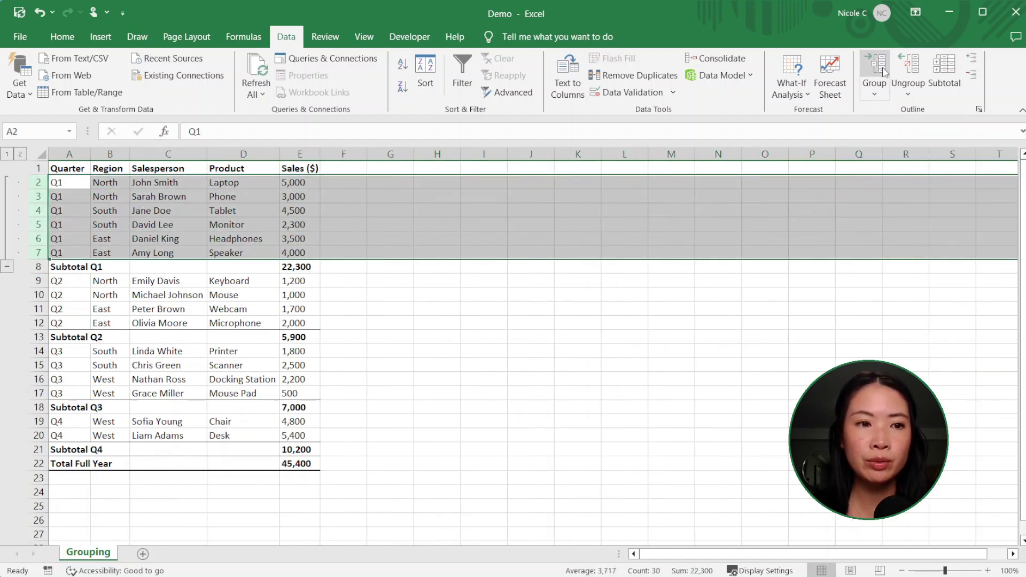
pyautogui.moveTo(37, 281); pyautogui.dragTo(38, 436)
pyautogui.click(876, 67)
pyautogui.click(876, 67)
pyautogui.click(876, 67)
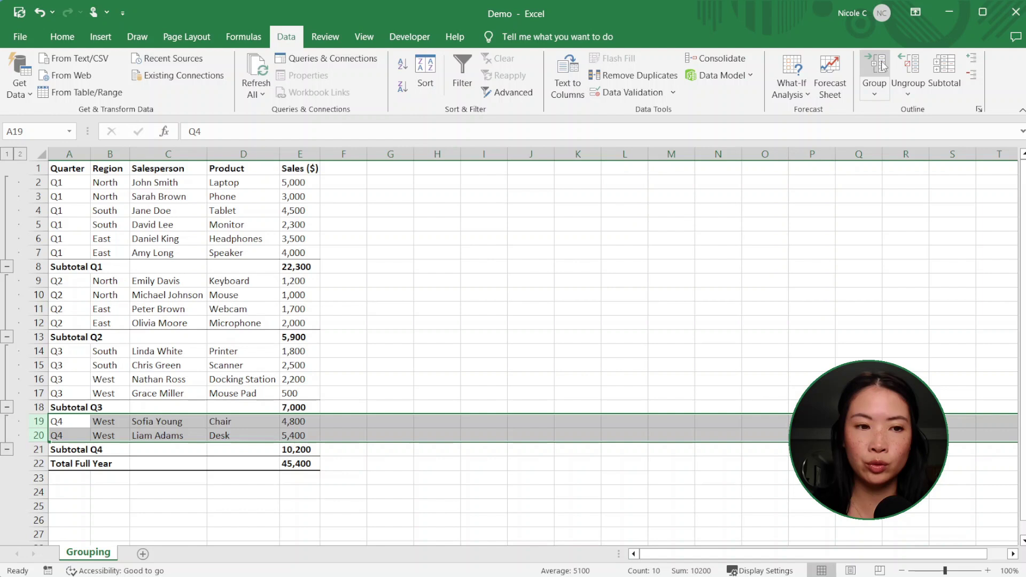
# - Undo the grouping of the Q4 entry rows 19 and 20
pyautogui.click(477, 334)
pyautogui.click(242, 210)
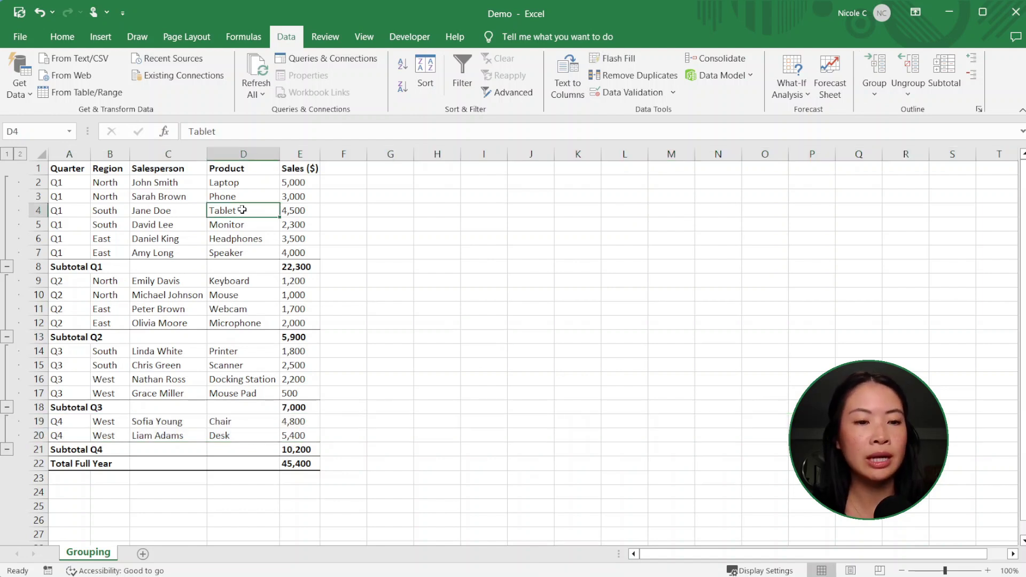
pyautogui.hotkey('ctrl', 'z')
# - Group only row 19 using the Rows option from its Chair cell, and collapse and expand that group
pyautogui.click(273, 422)
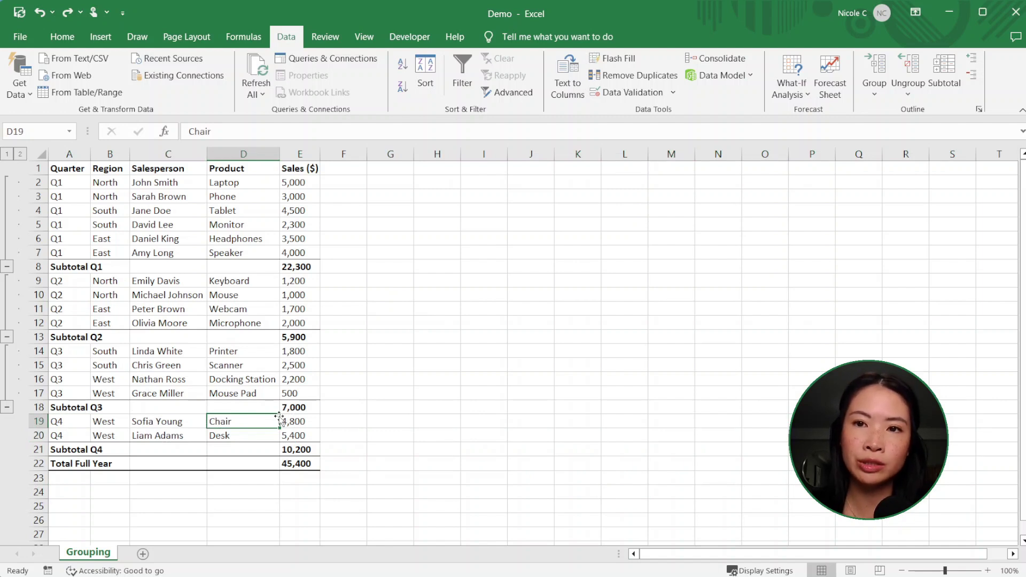
pyautogui.click(876, 67)
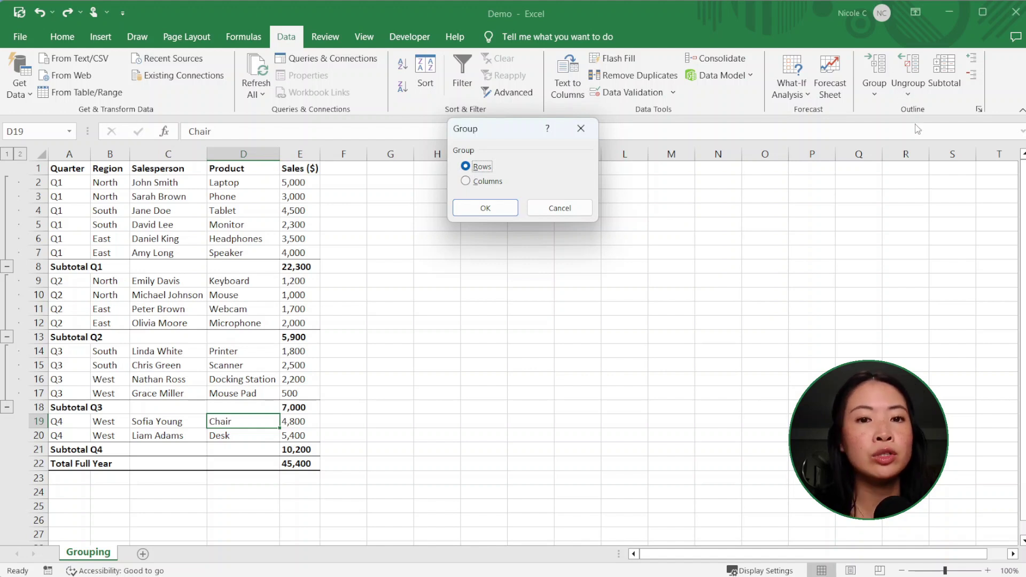
pyautogui.click(483, 209)
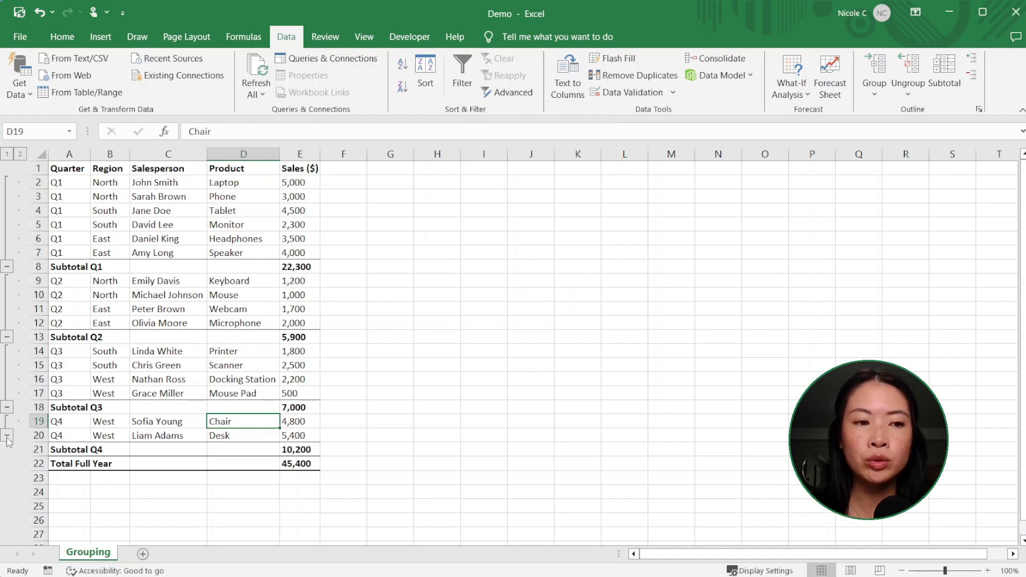
pyautogui.click(7, 436)
pyautogui.click(7, 422)
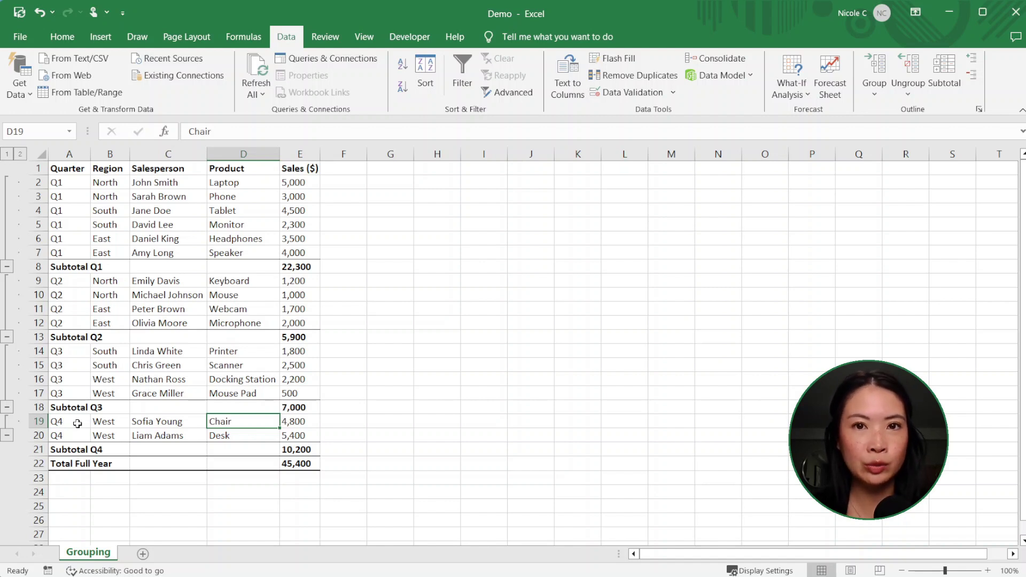
# - Group row 20 using the Rows option from its Desk cell in the Product column
pyautogui.click(234, 442)
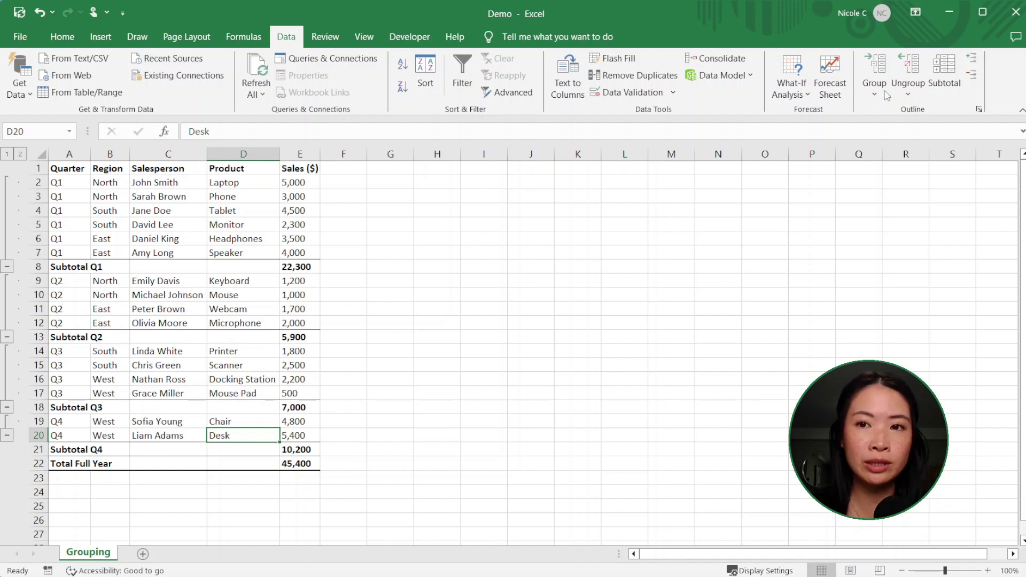
pyautogui.click(882, 72)
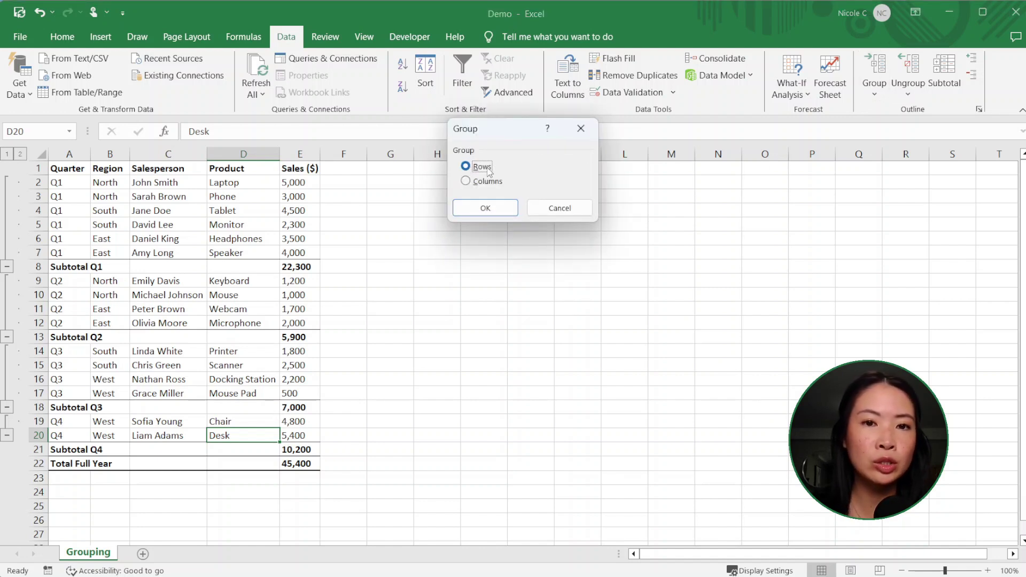
pyautogui.click(497, 211)
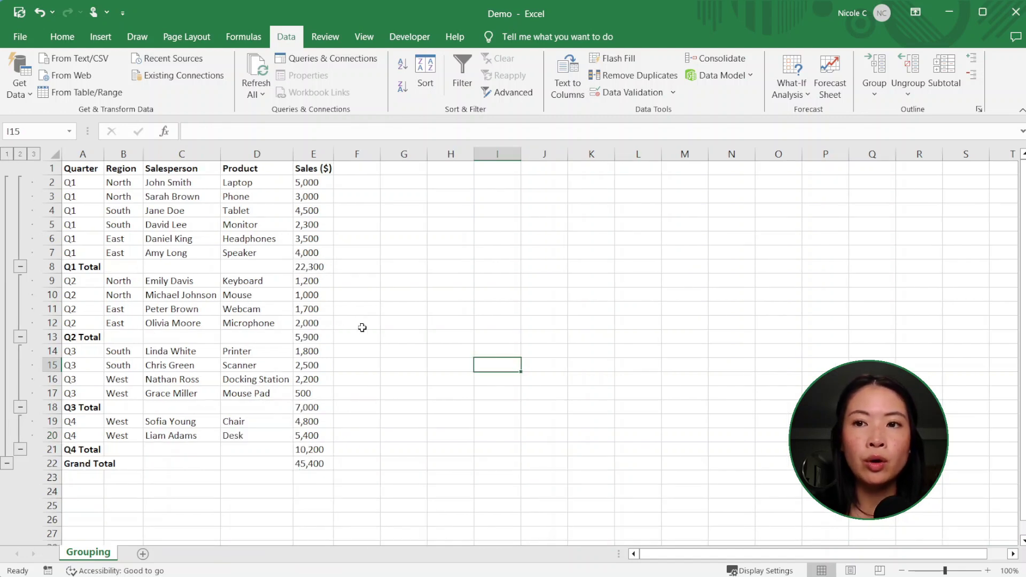
# - Collapse the Q3, Q1 and Q2 entry rows with Hide Detail, and expand the Q2 rows again with Show Detail
pyautogui.click(972, 78)
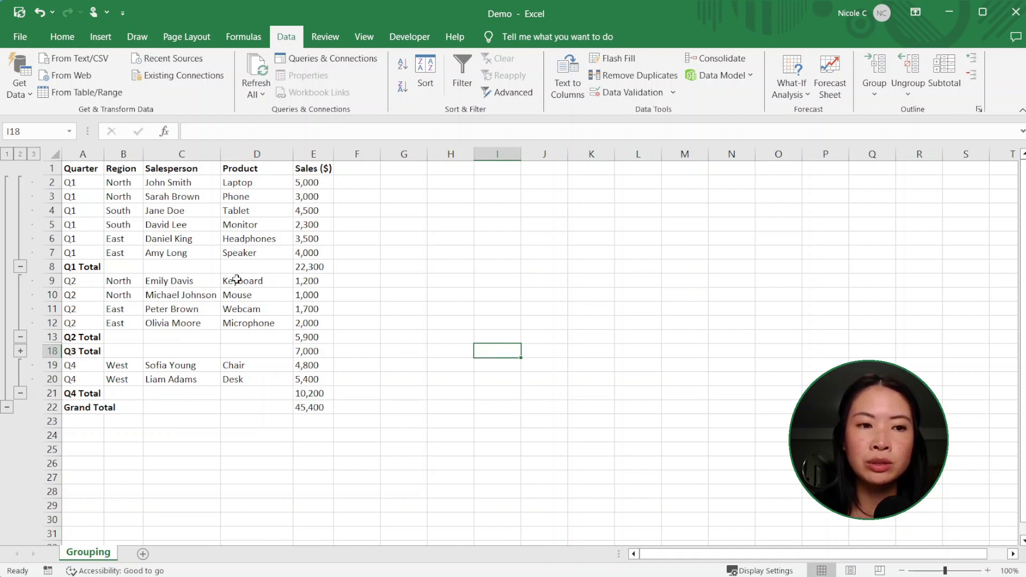
pyautogui.click(216, 212)
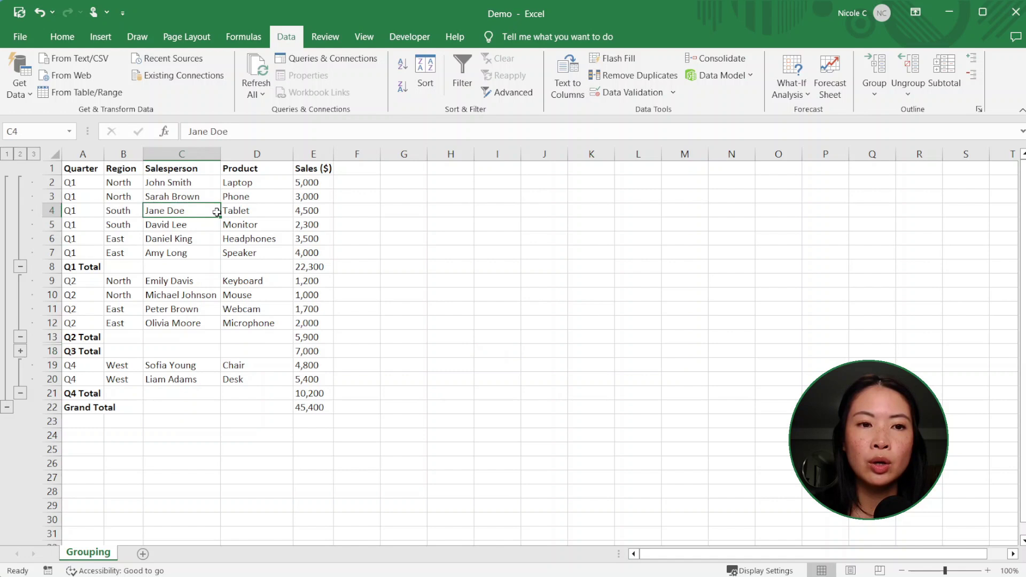
pyautogui.click(970, 76)
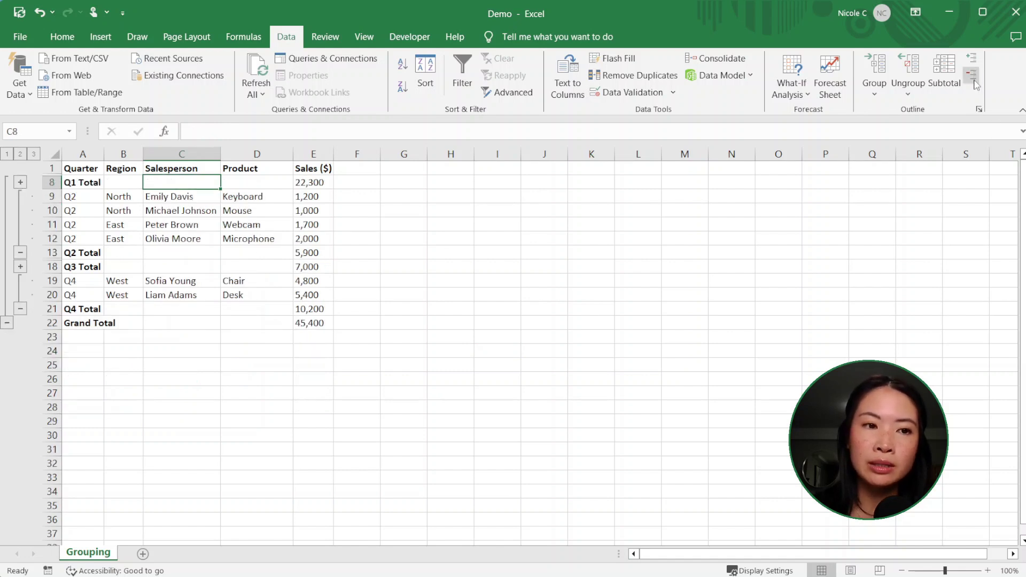
pyautogui.click(172, 223)
pyautogui.click(972, 76)
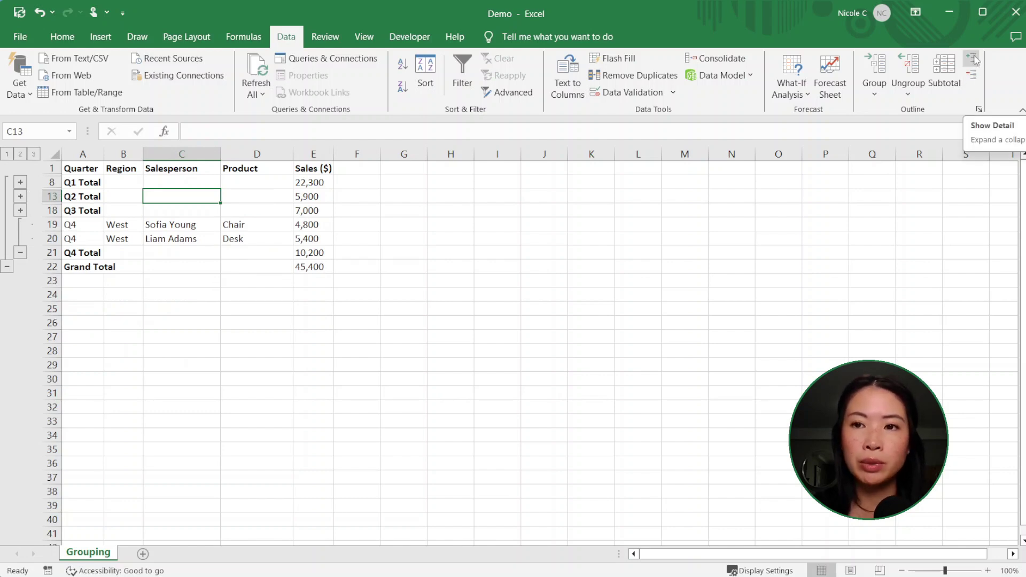
pyautogui.click(975, 60)
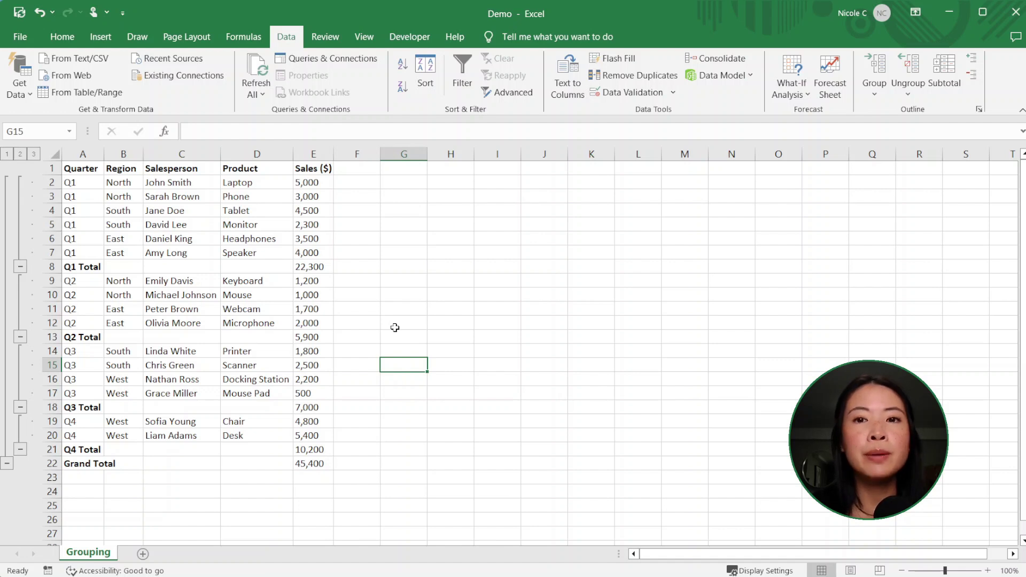
# - Group the Salesperson column C and collapse that column group
pyautogui.click(172, 153)
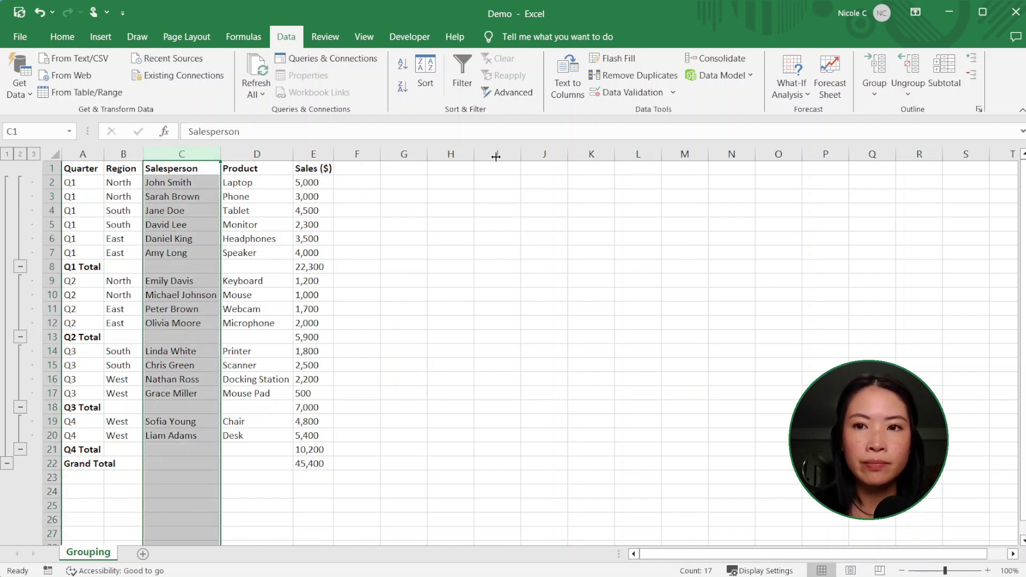
pyautogui.click(882, 73)
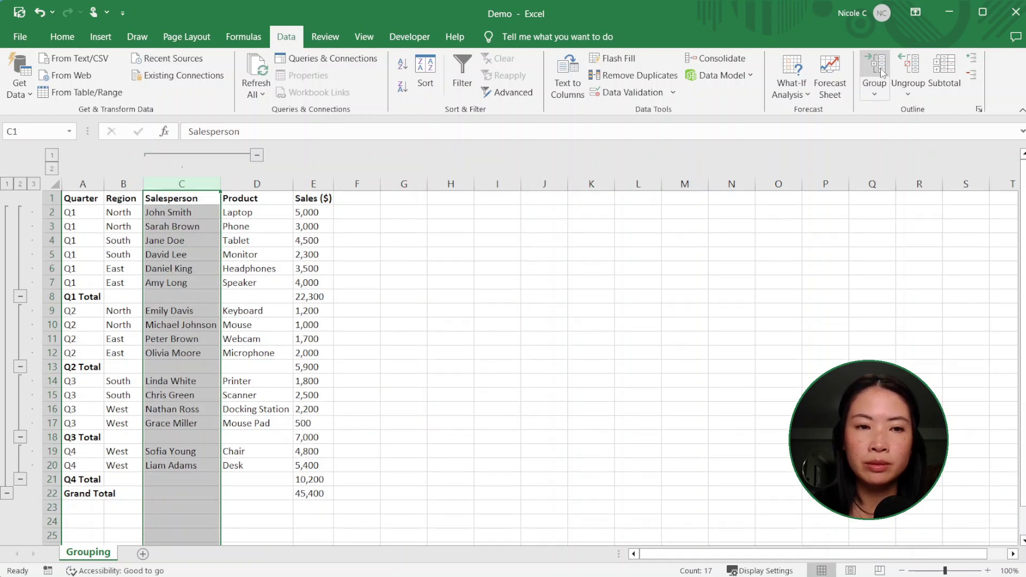
pyautogui.click(414, 280)
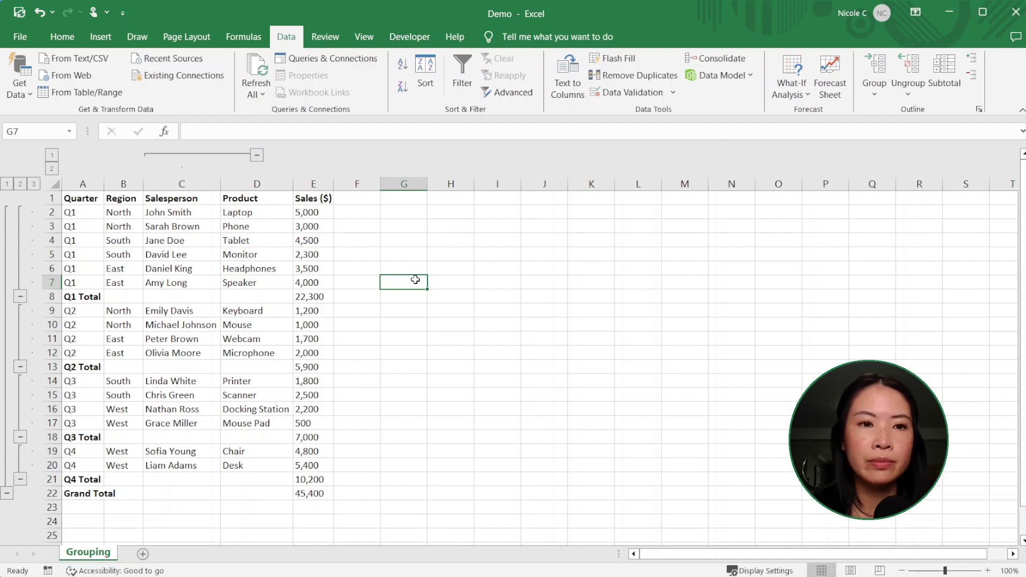
pyautogui.click(257, 155)
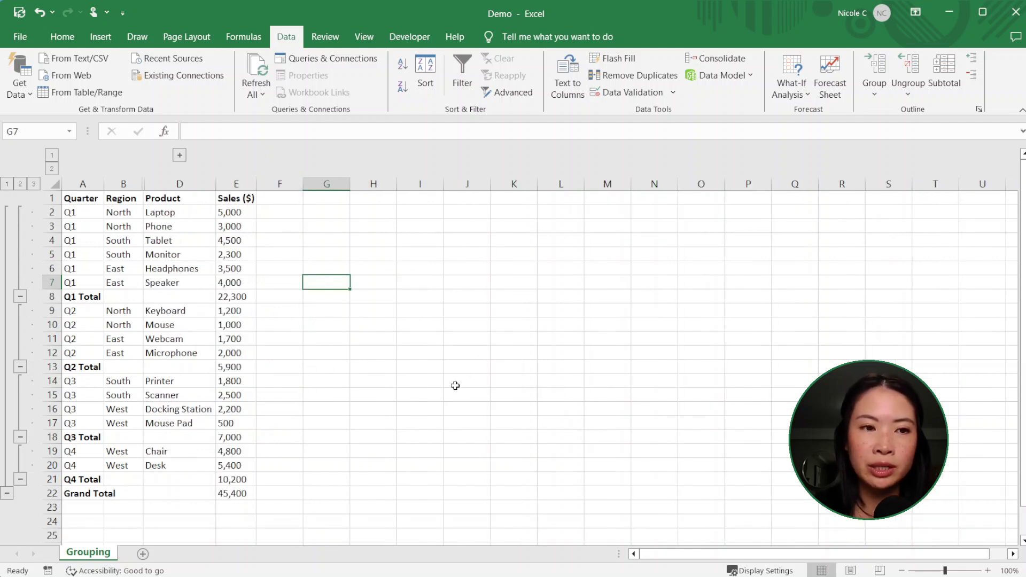
# - Collapse the row outline to level 2 and expand only the Q1 entry rows
pyautogui.click(21, 184)
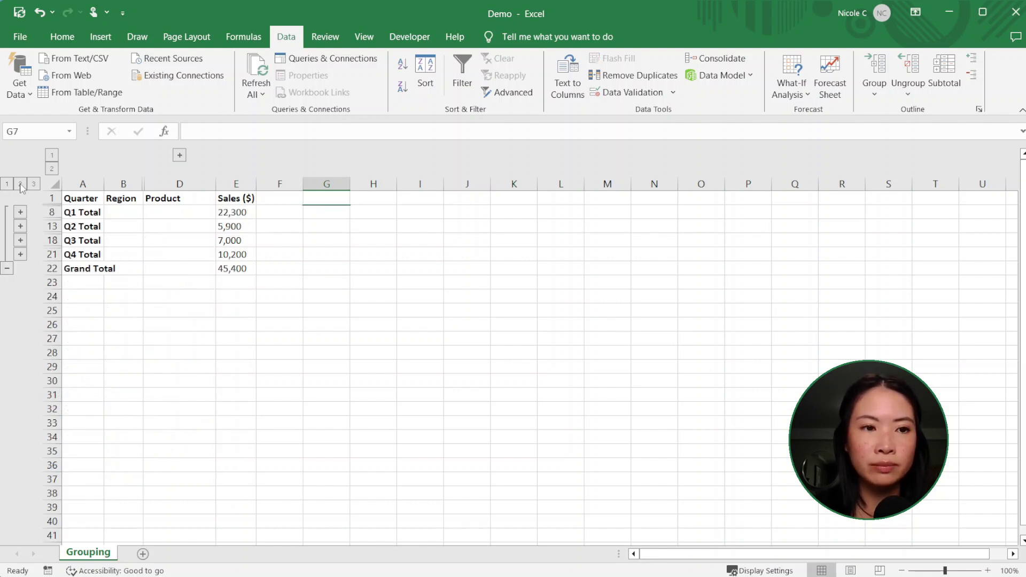
pyautogui.click(20, 212)
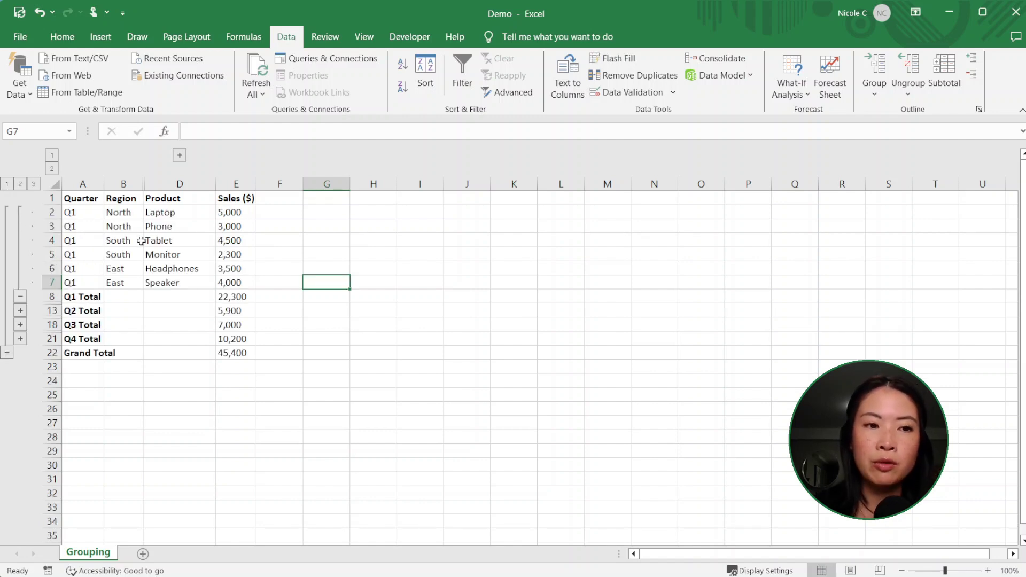